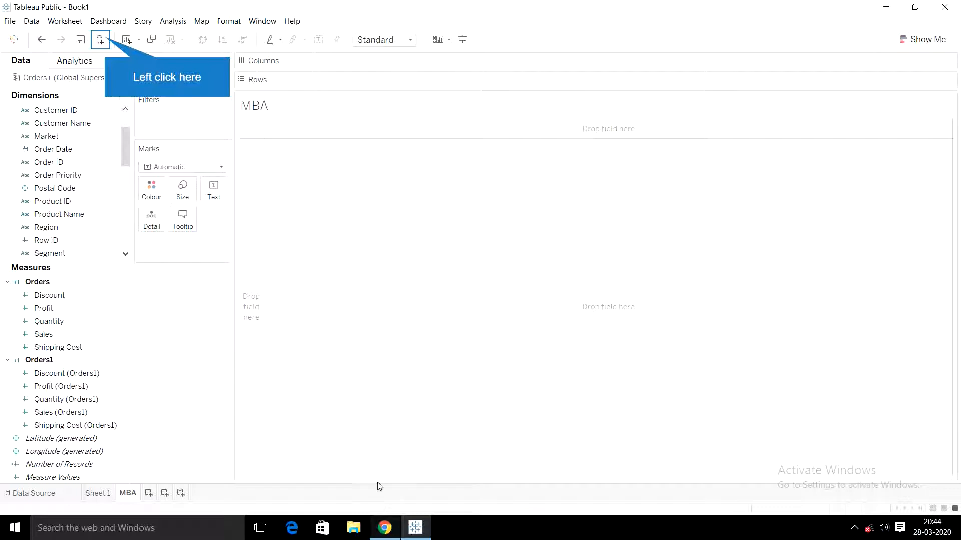
click(100, 39)
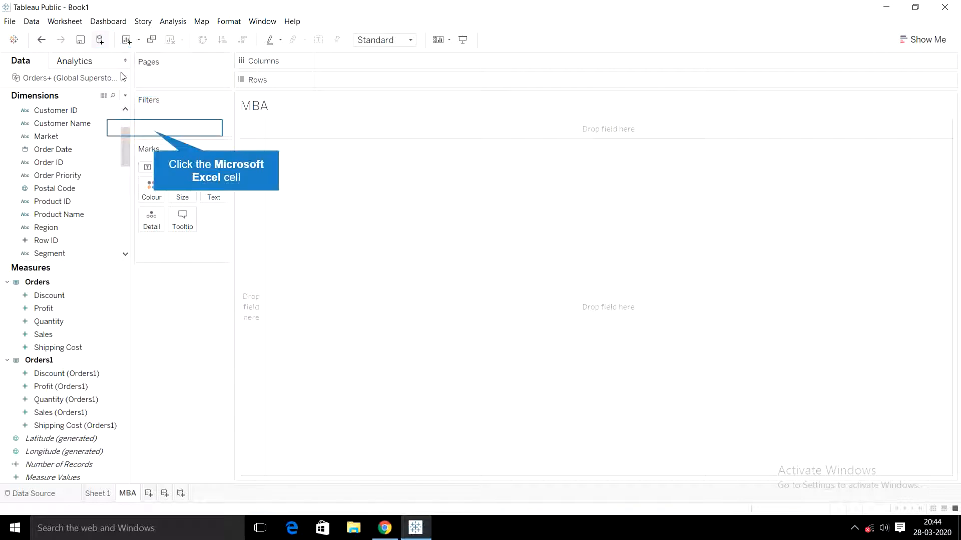
click(152, 131)
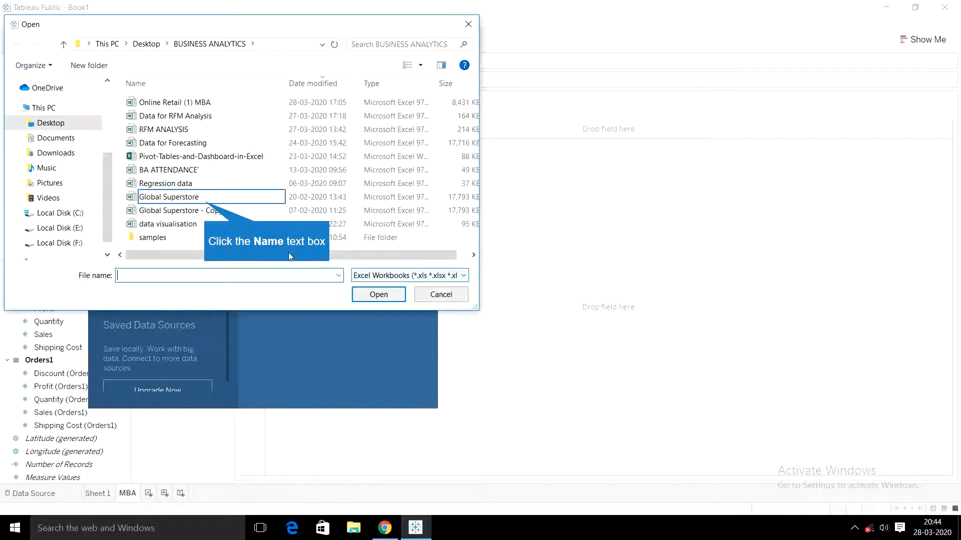
click(204, 201)
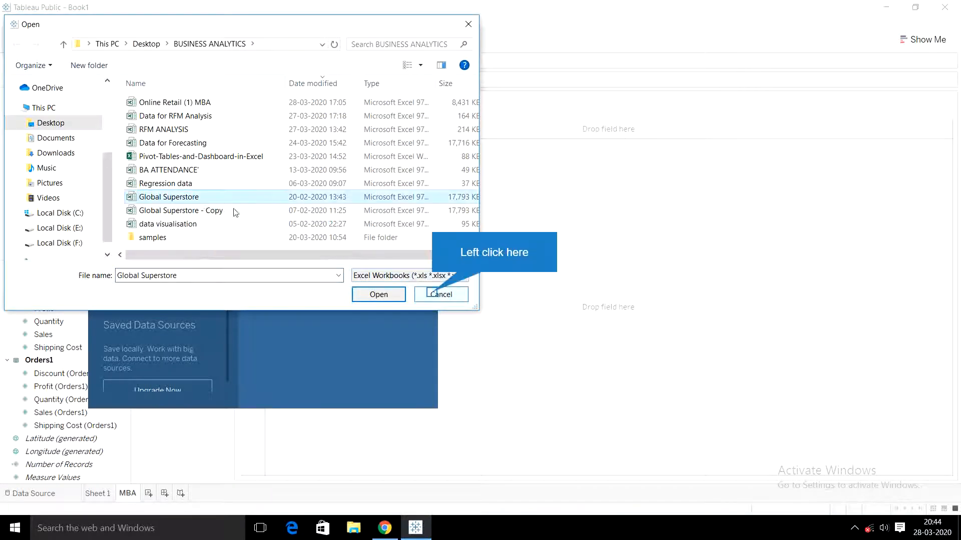
click(437, 295)
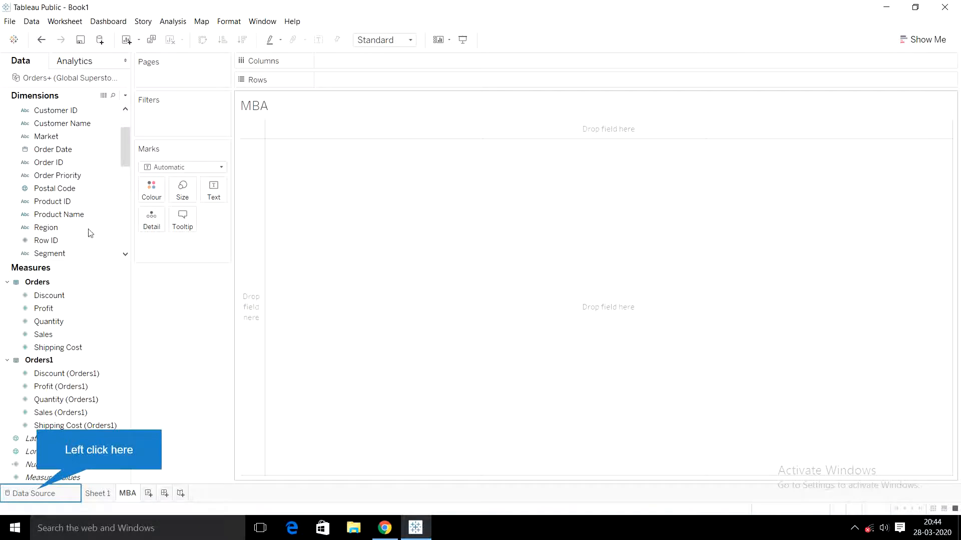
- Add the Orders sheet twice to the Global Superstore data source so that it can be joined to itself
click(37, 495)
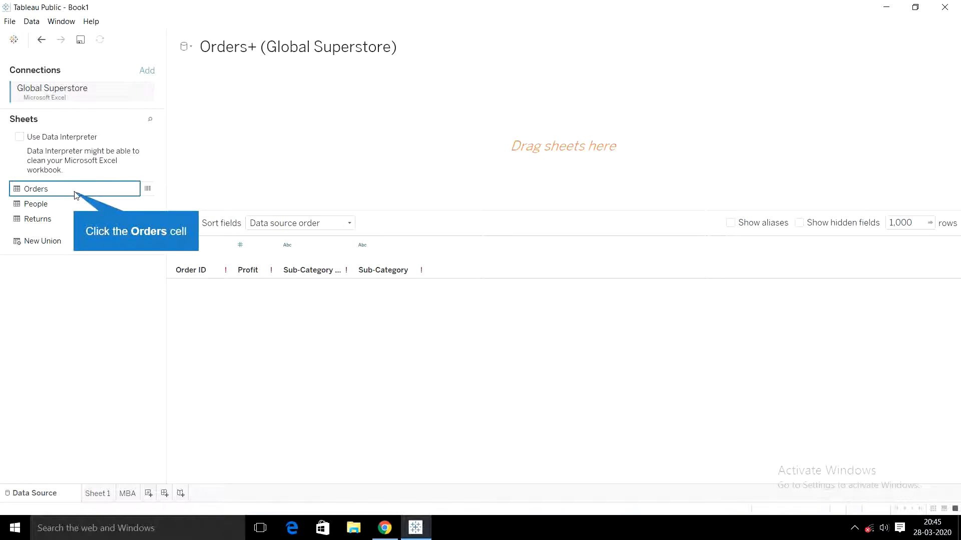
drag(76, 192, 416, 137)
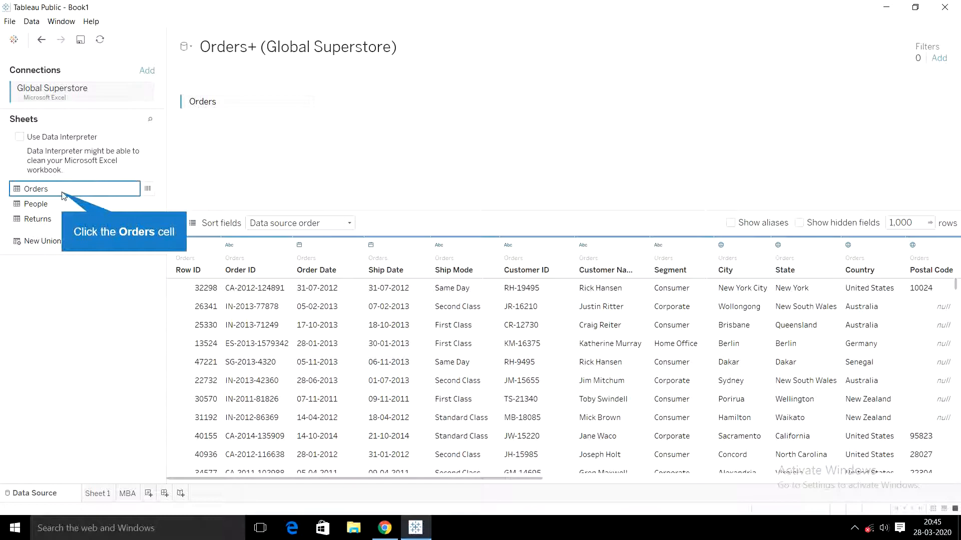
drag(62, 192, 403, 125)
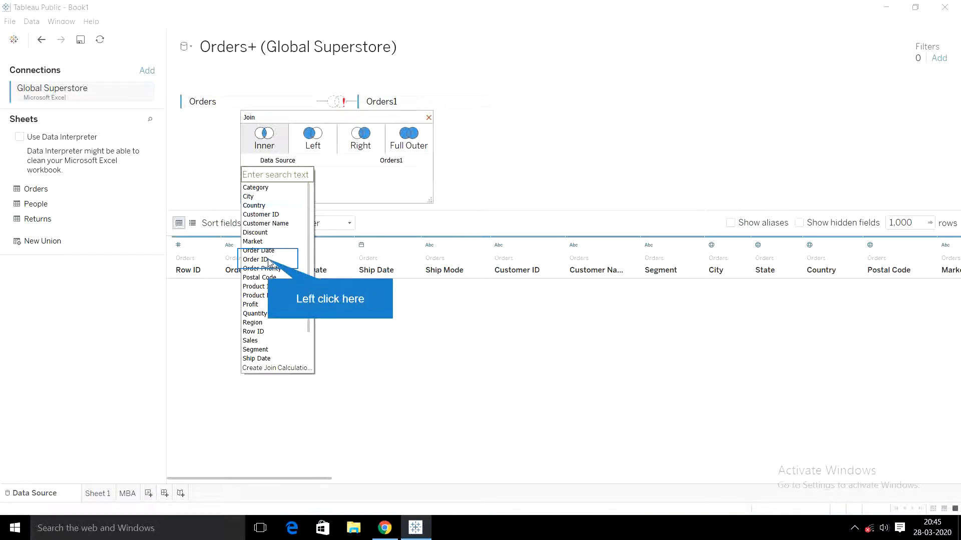
- Define the inner join's first clause as Order ID = Order ID (Orders1)
click(271, 258)
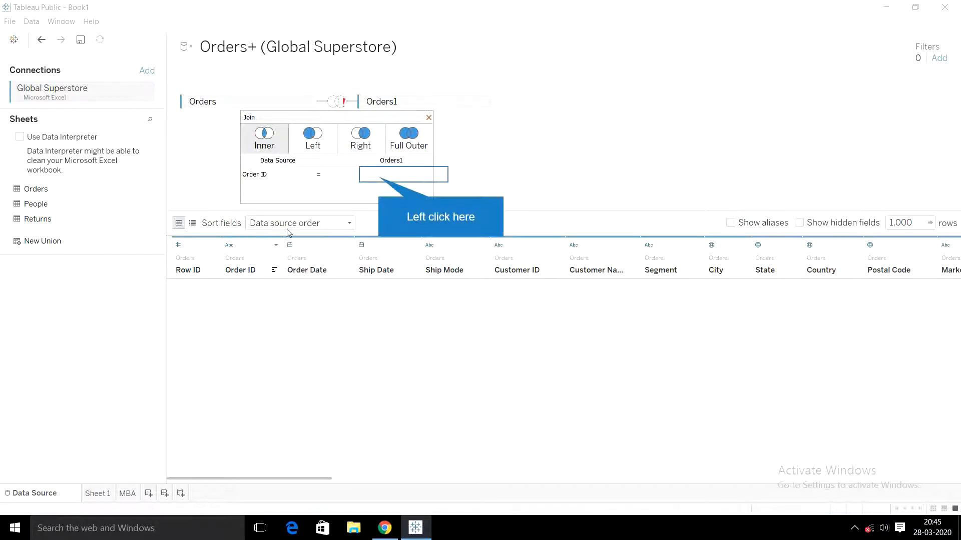
click(376, 179)
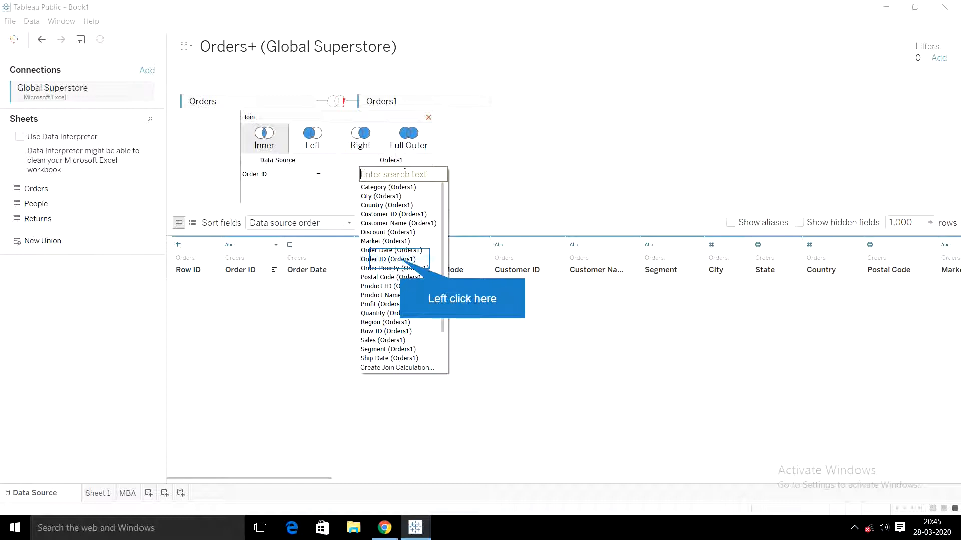
click(400, 260)
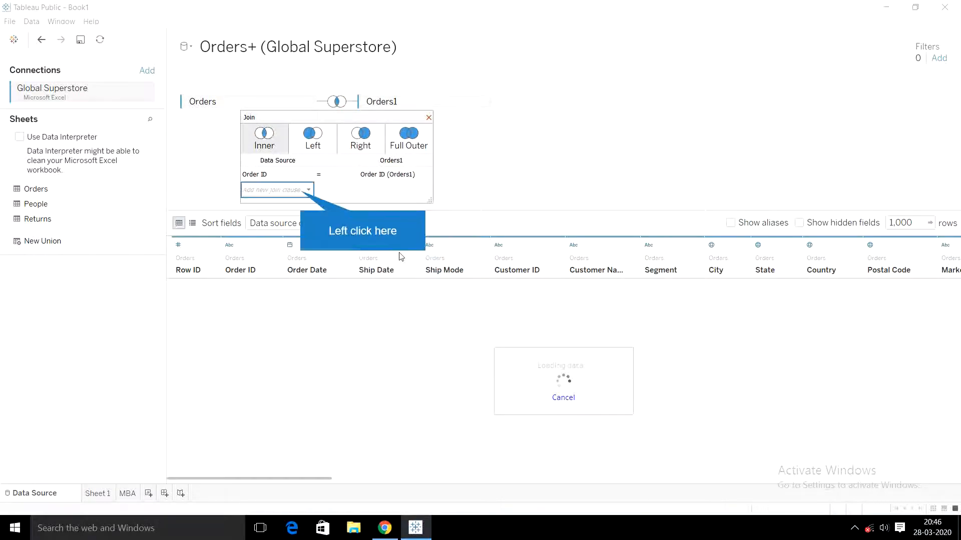
- Add a second join clause, Sub-Category <> Sub-Category (Orders1), and widen the join settings slightly
click(301, 194)
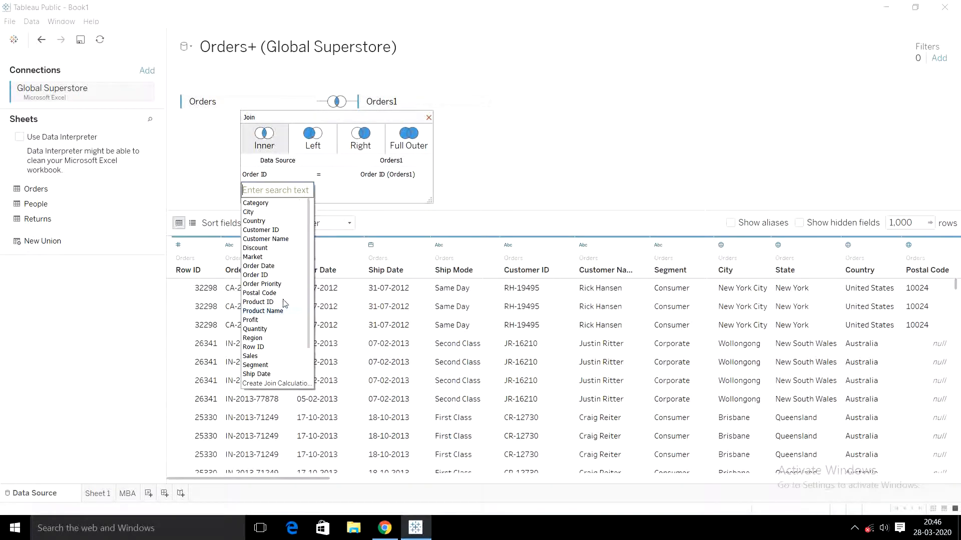
scroll(278, 355, down, 2)
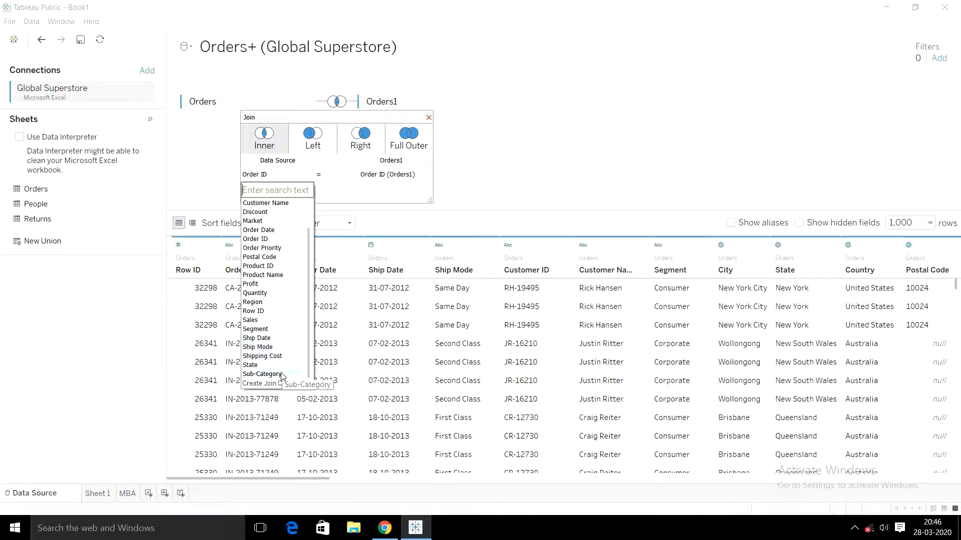
click(282, 374)
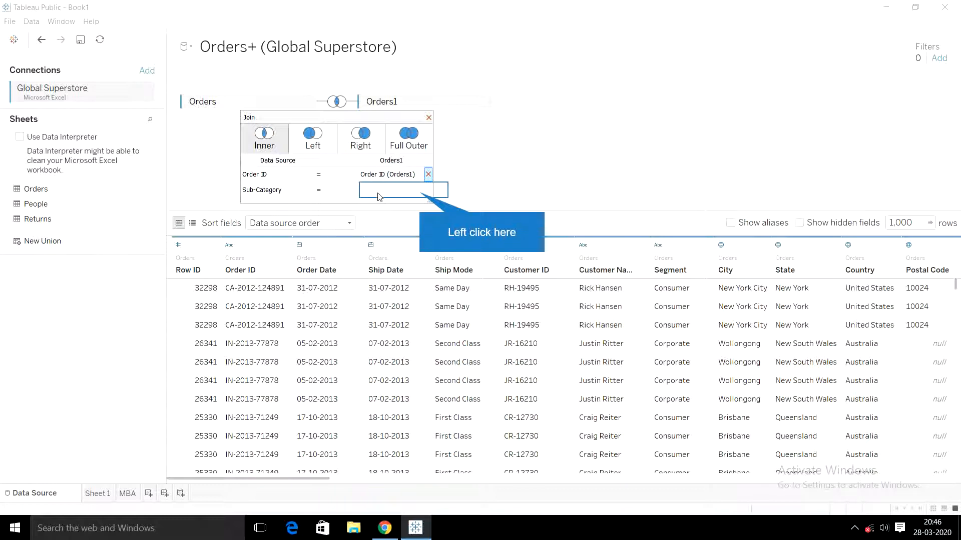
click(418, 193)
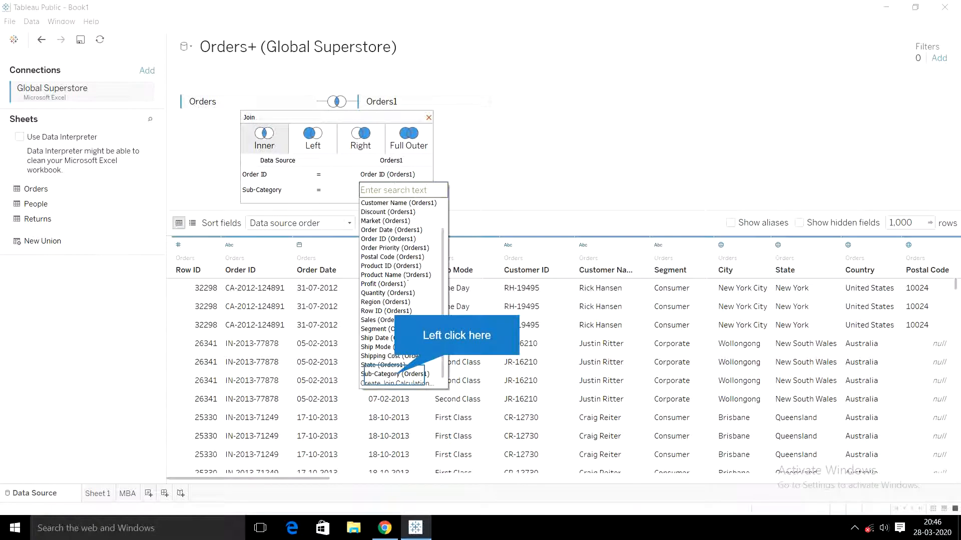
click(393, 374)
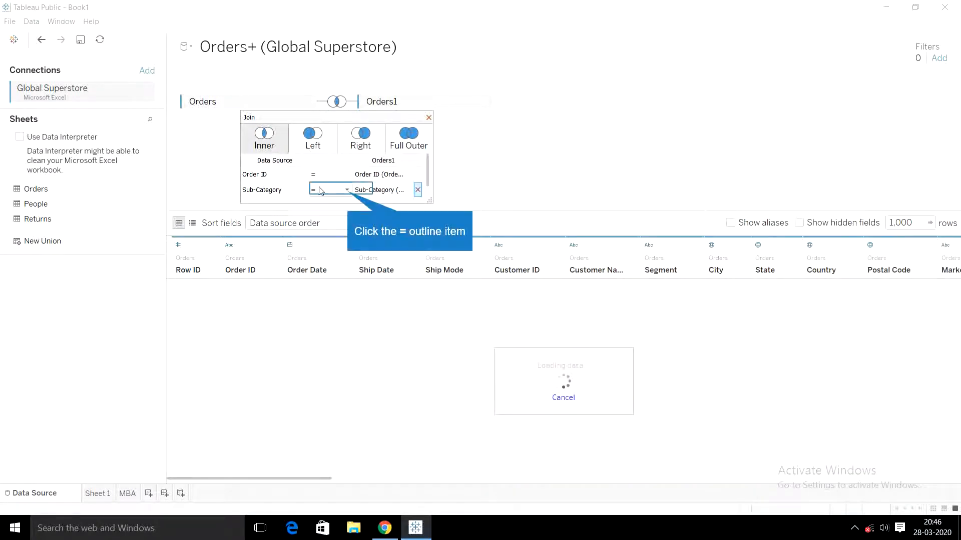
click(346, 192)
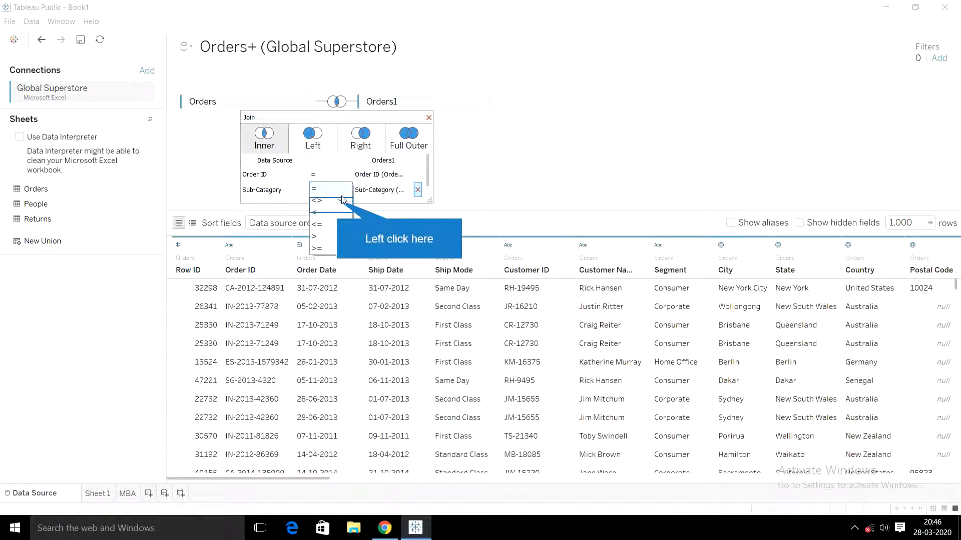
click(342, 201)
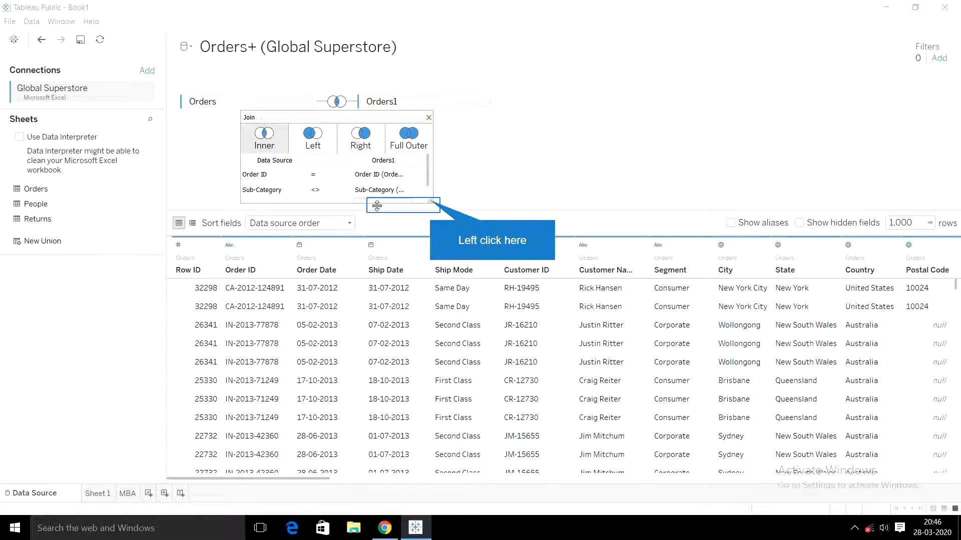
drag(430, 203, 452, 207)
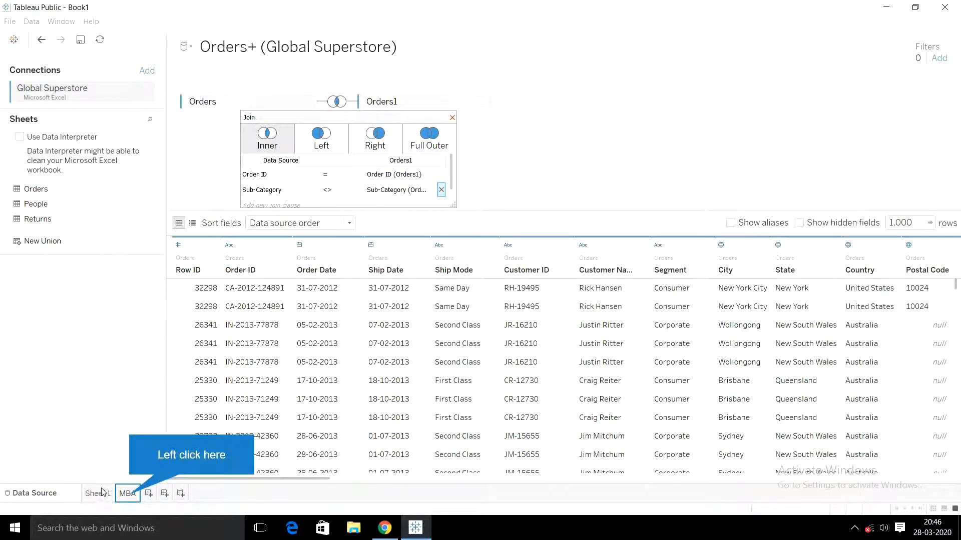
- On the MBA sheet, place Sub-Category on Columns and Sub-Category (Orders1) on Rows
click(127, 494)
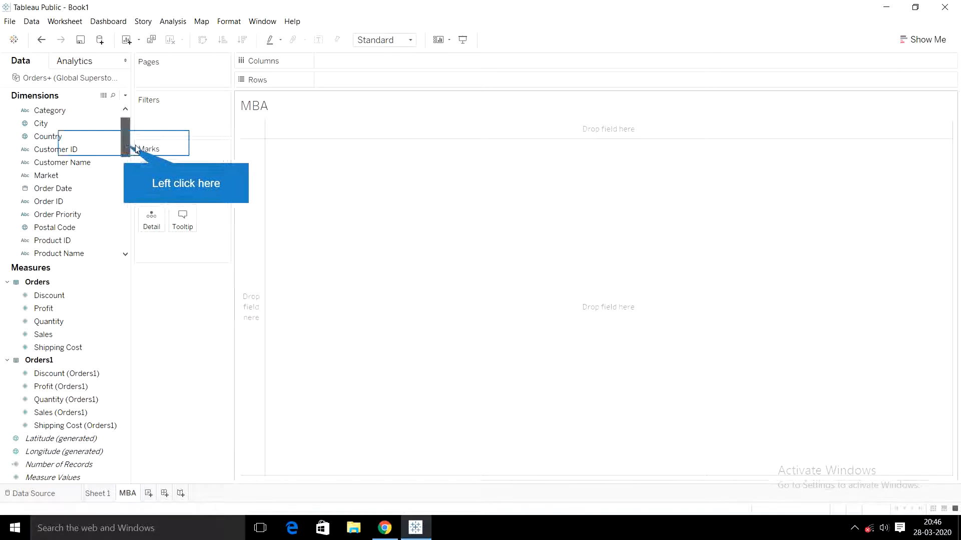
drag(125, 148, 125, 187)
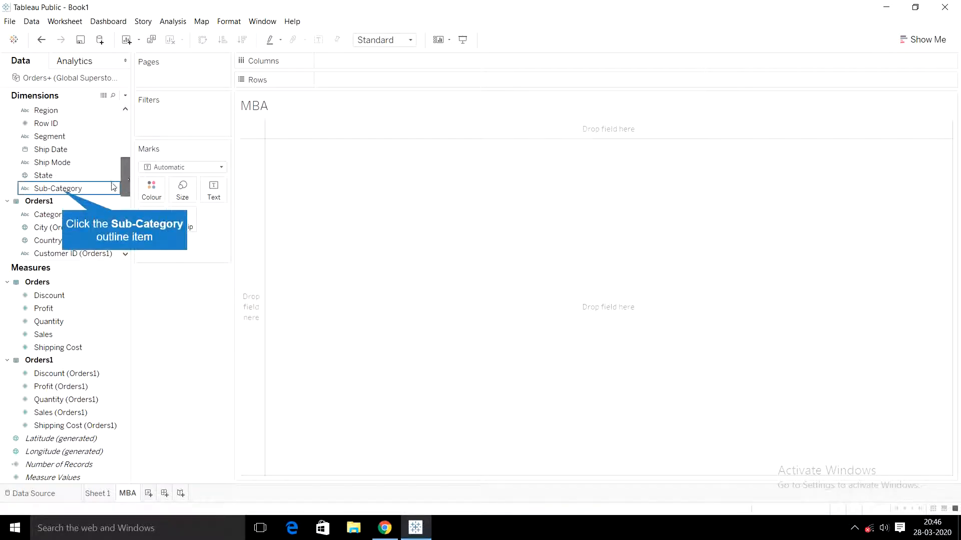
drag(66, 193, 358, 65)
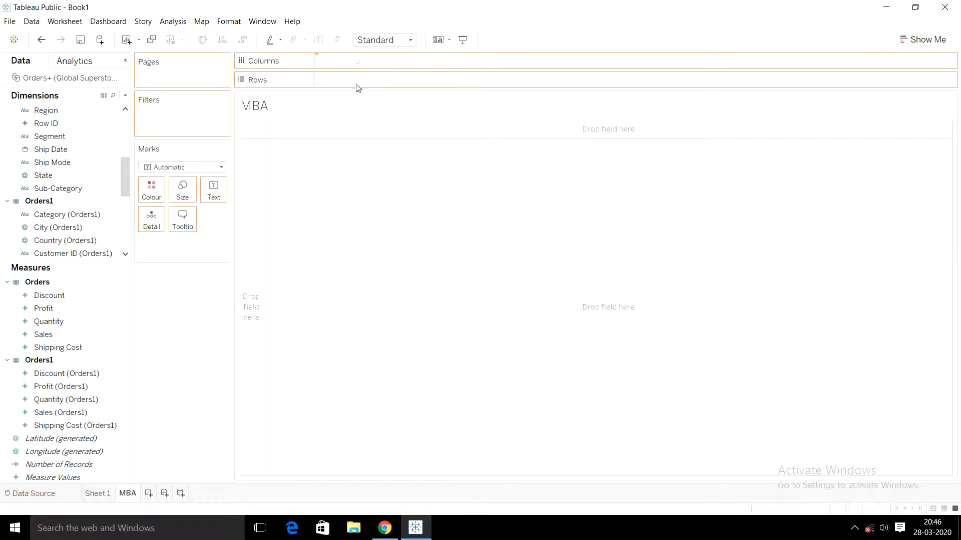
drag(127, 185, 128, 237)
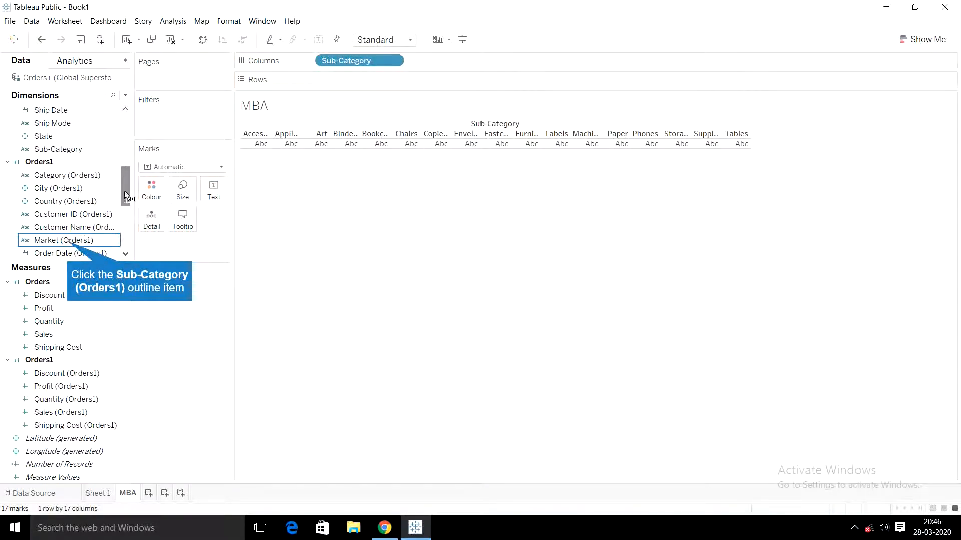
drag(72, 240, 381, 83)
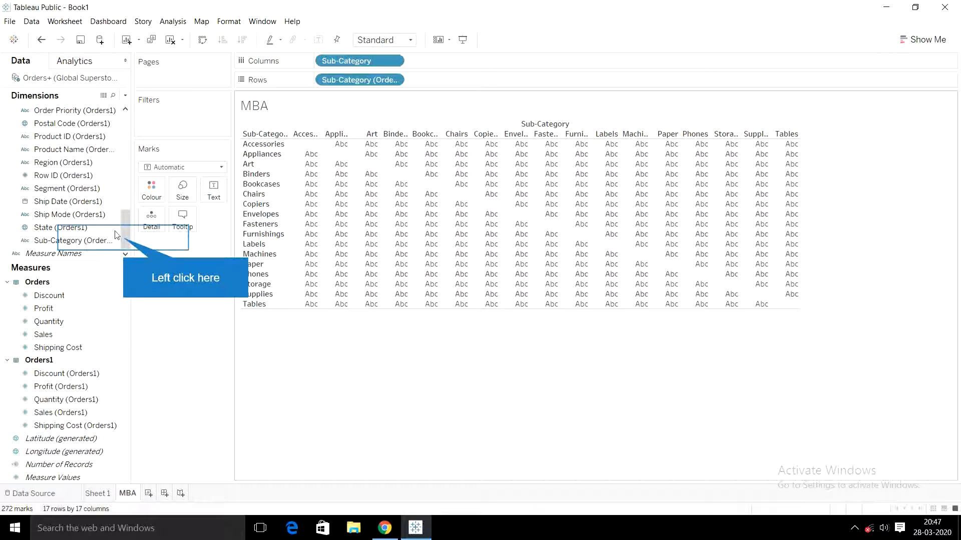
- Show Order ID (Orders1) as Count (Distinct) text in the matrix and fit the sheet to Entire View
drag(125, 235, 125, 220)
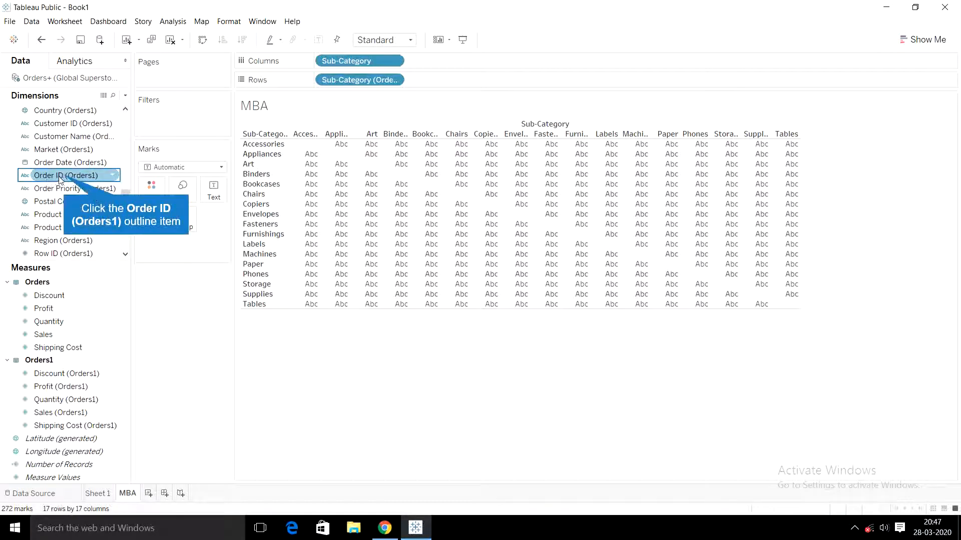
drag(65, 178, 209, 188)
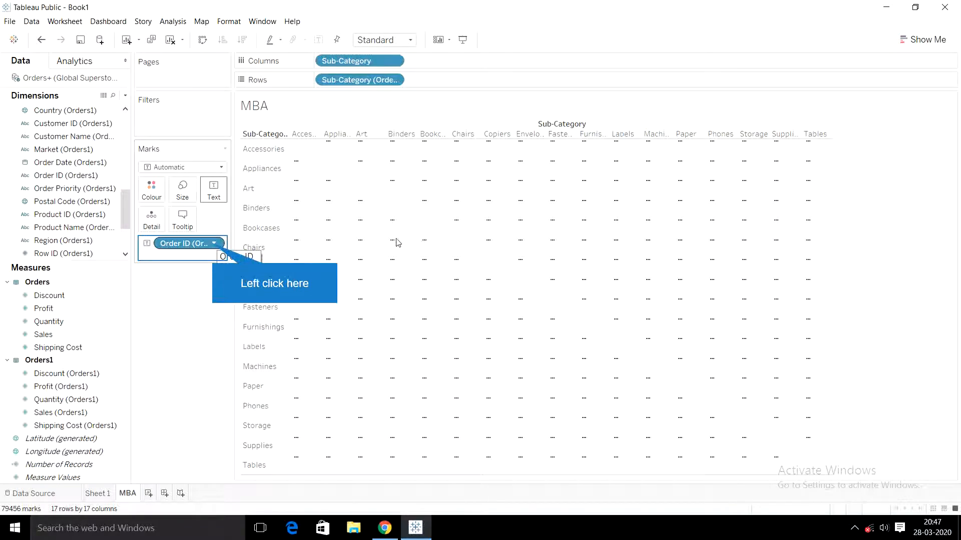
click(214, 244)
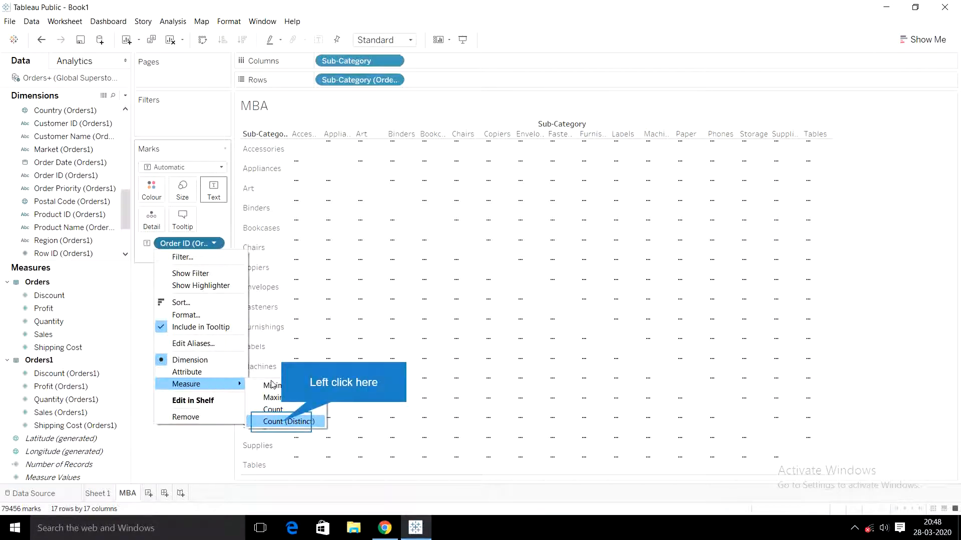
click(284, 423)
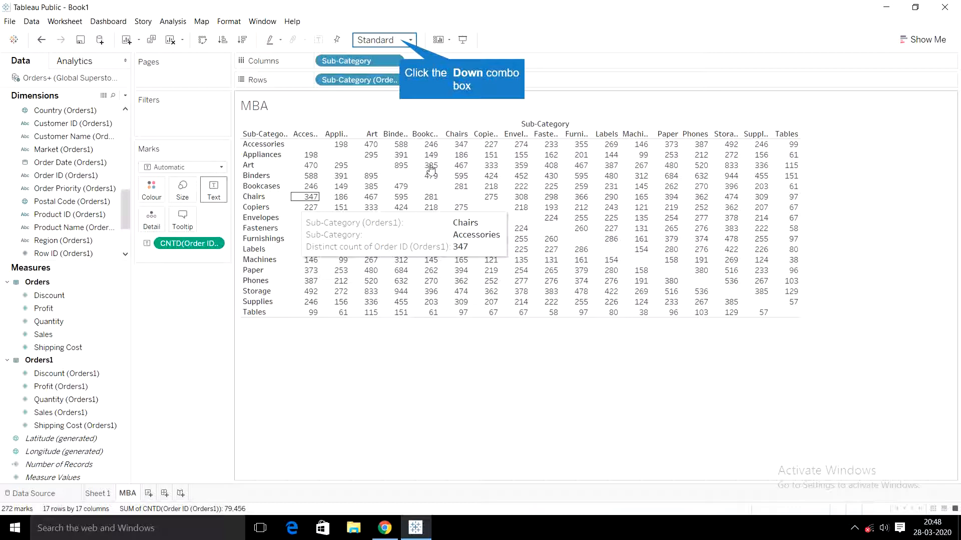
click(404, 43)
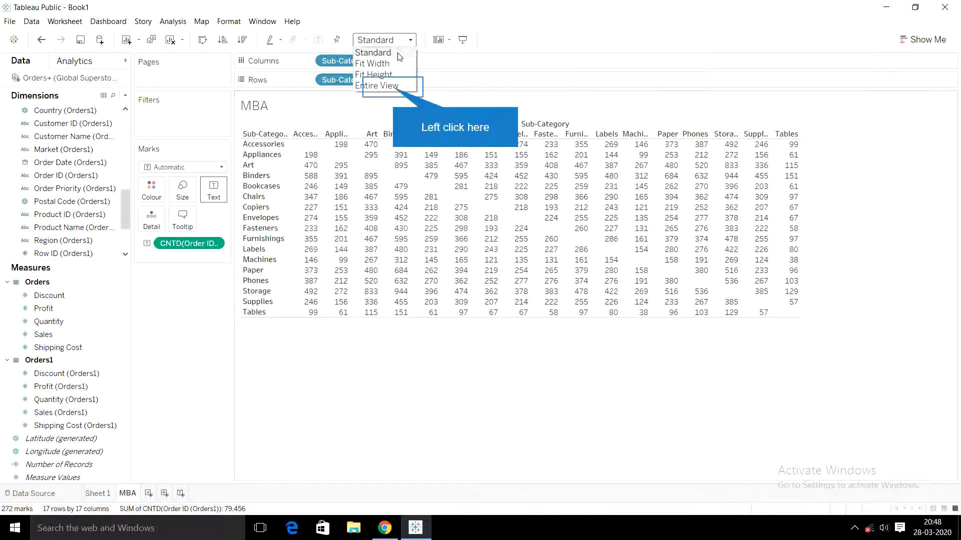
click(392, 86)
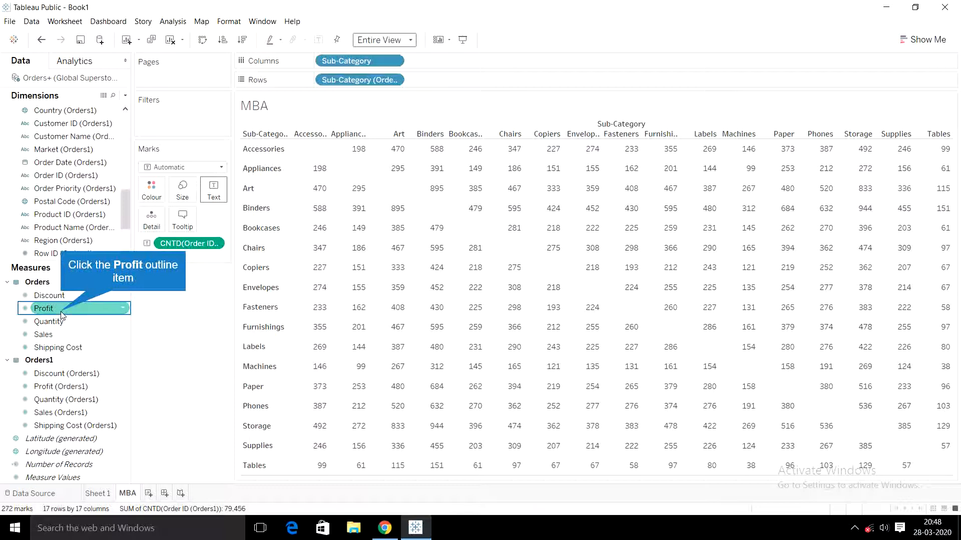
- Colour the matrix cells by Profit from Orders and change the mark type to Square
drag(62, 315, 143, 189)
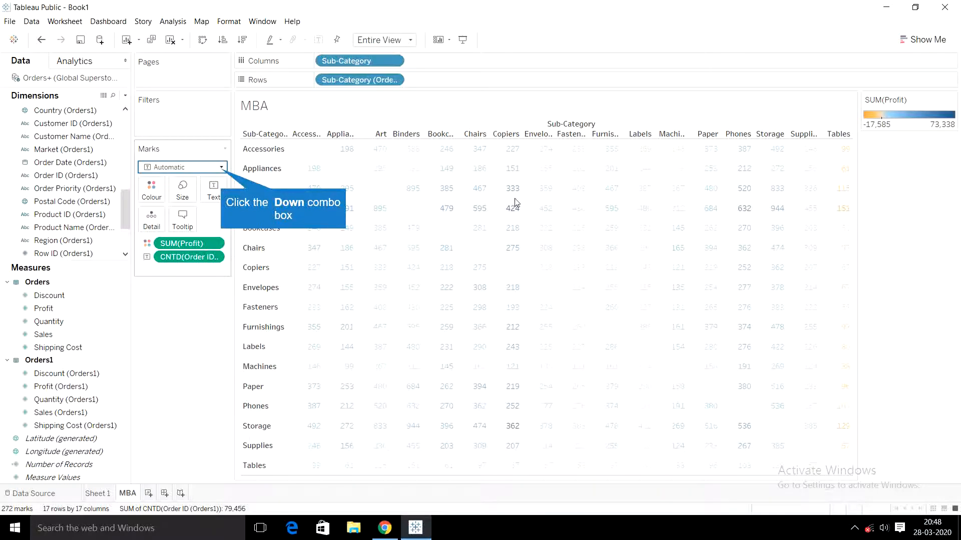
click(221, 170)
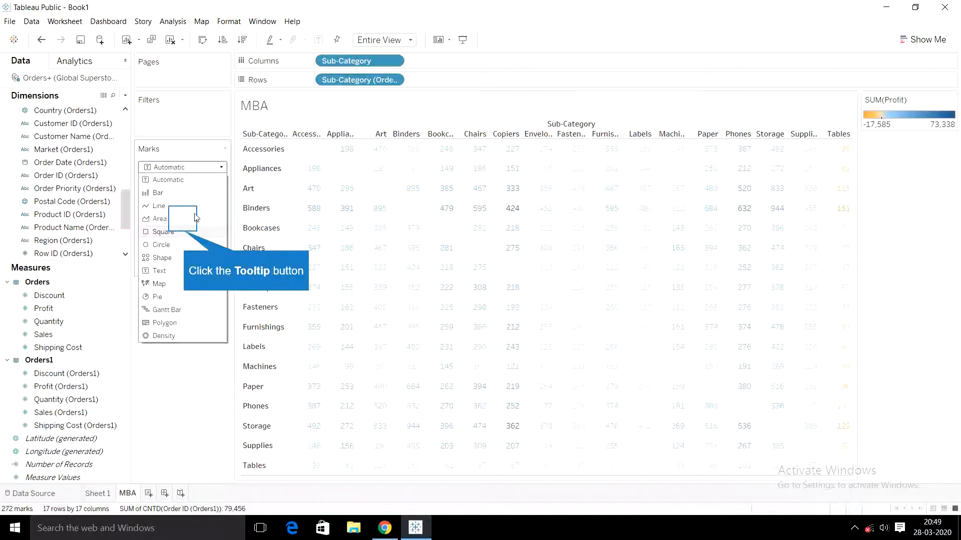
click(163, 231)
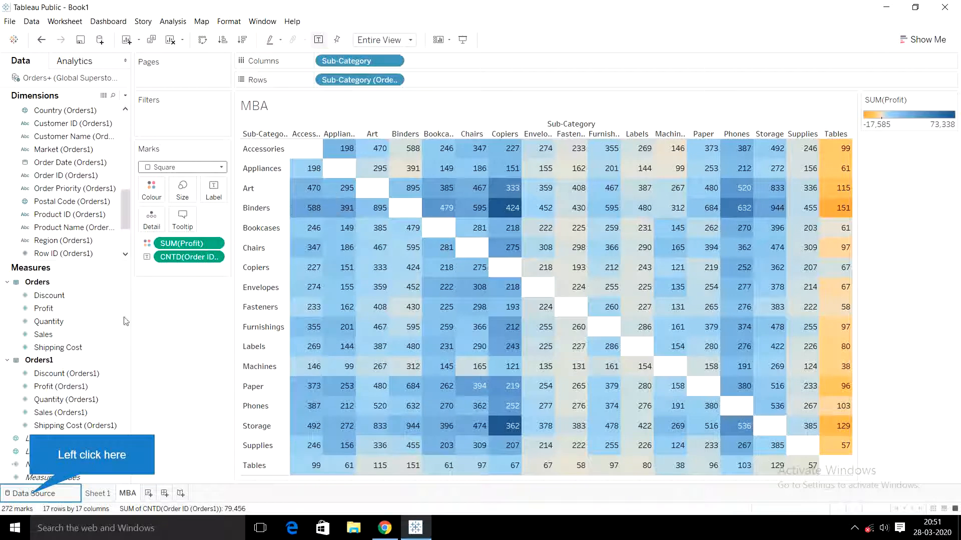
- Change the Sub-Category join clause between Orders and Orders1 to the < operator and return to the MBA sheet
click(31, 495)
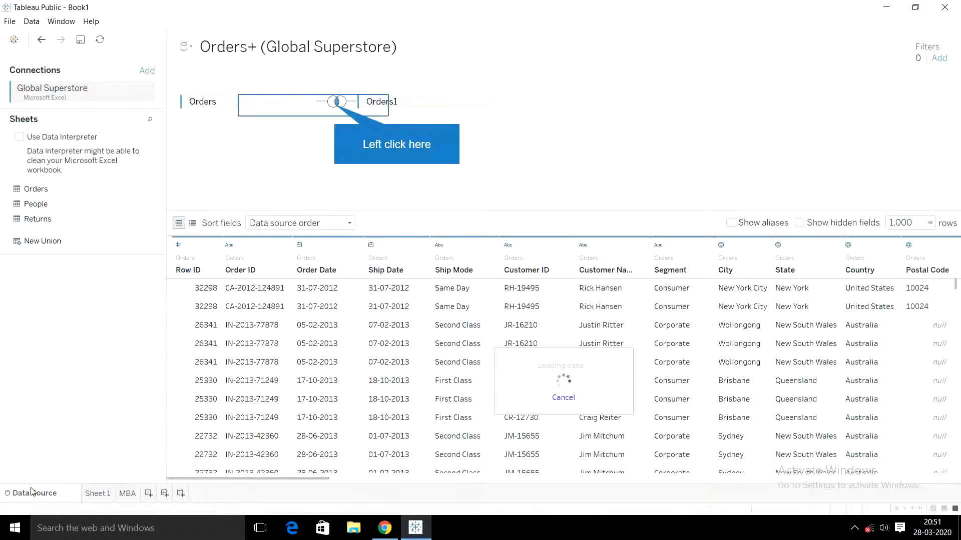
click(337, 105)
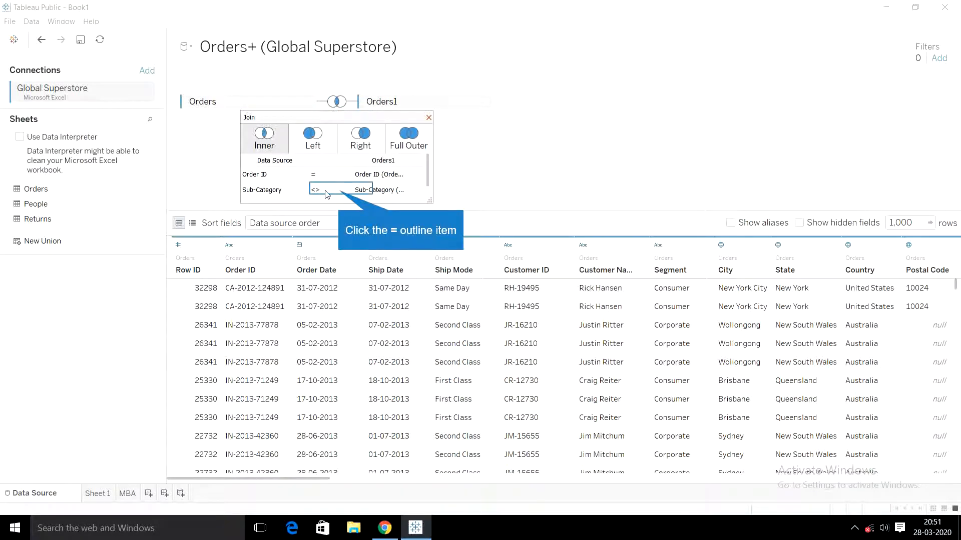
click(340, 194)
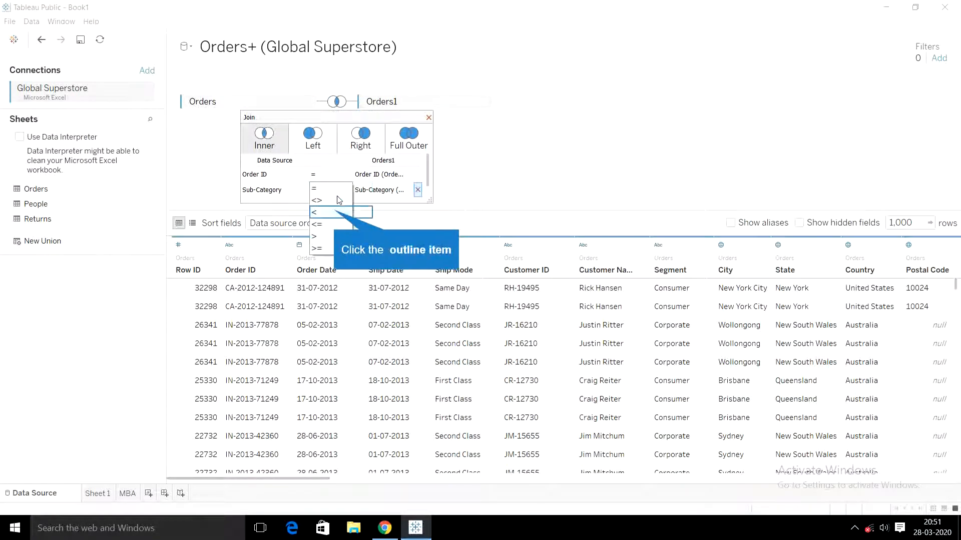
click(335, 212)
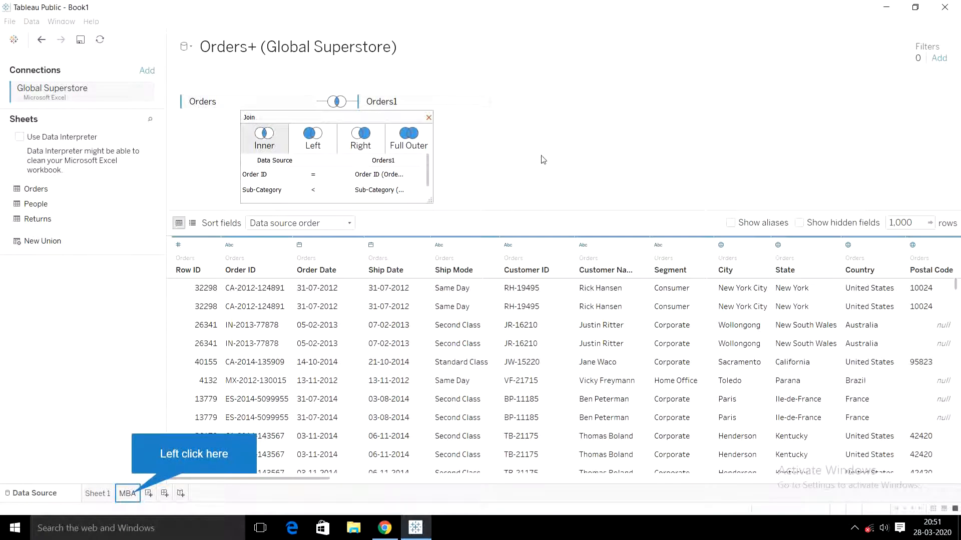
click(128, 495)
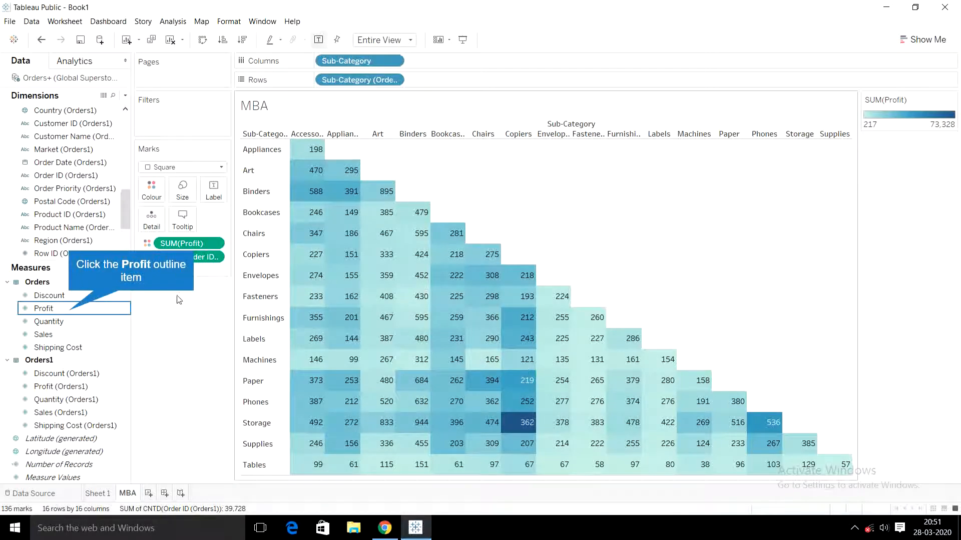
- Edit the Profit colours of the matrix, choosing the Orange palette and enabling Stepped Colour
click(70, 310)
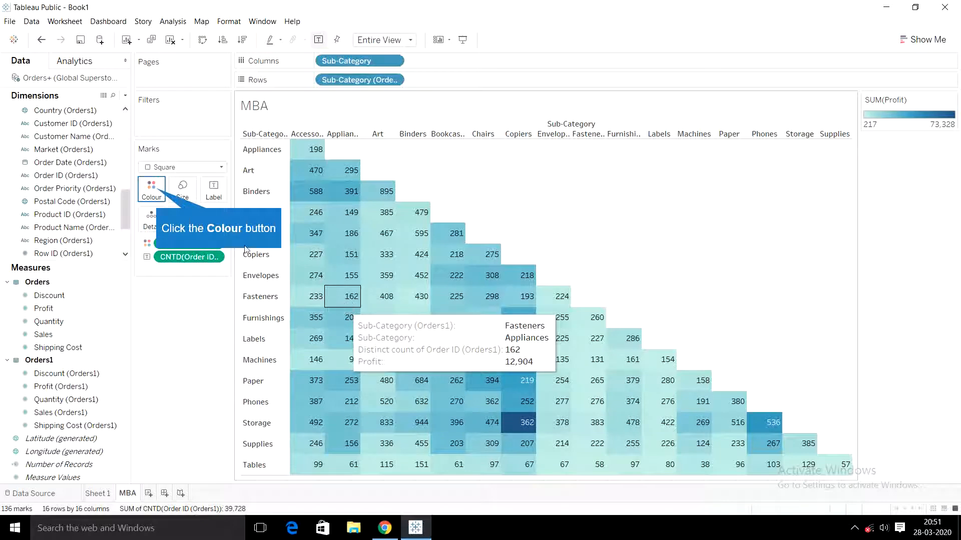
click(160, 188)
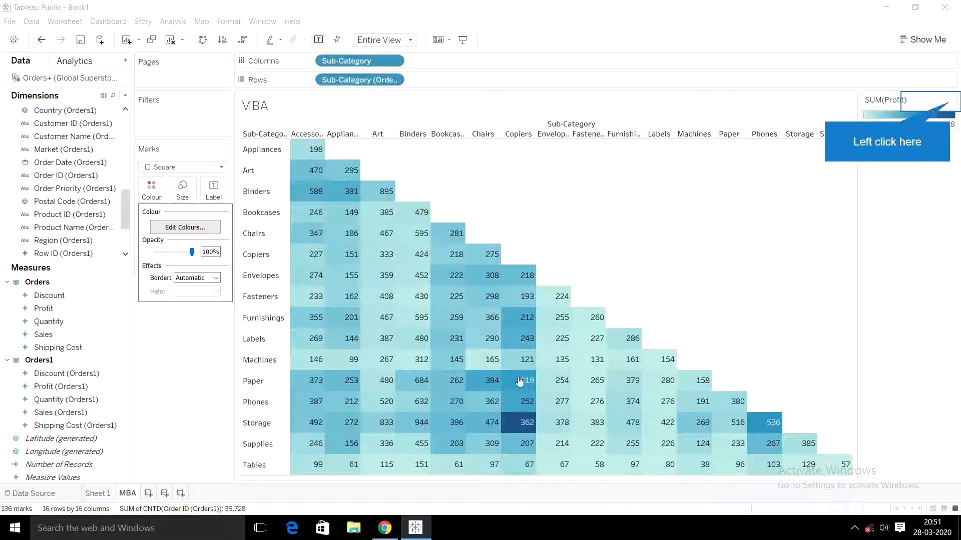
click(950, 102)
click(932, 111)
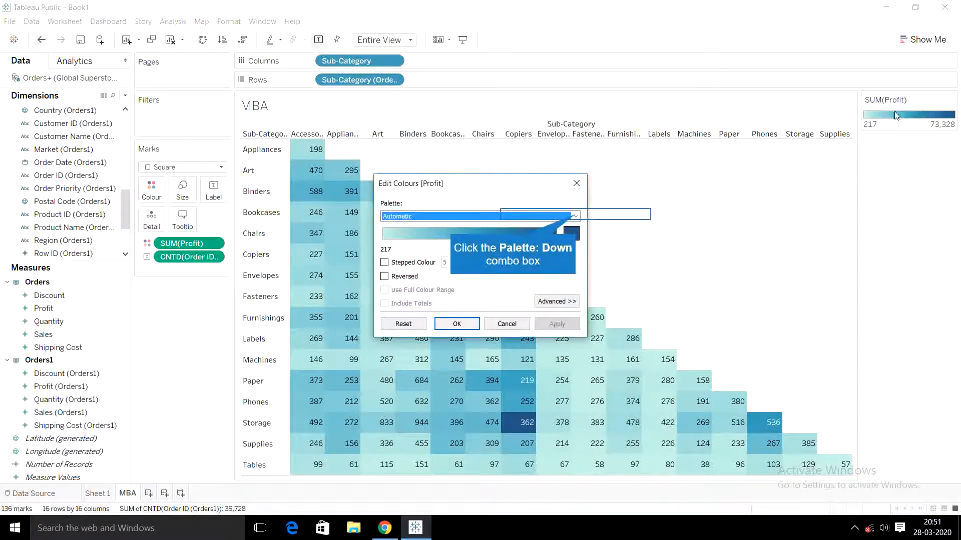
click(576, 216)
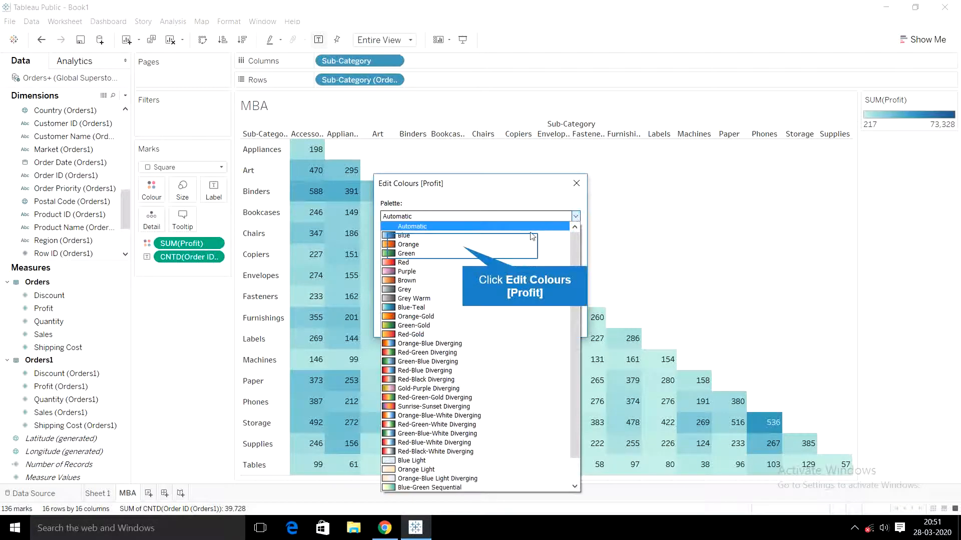
click(473, 244)
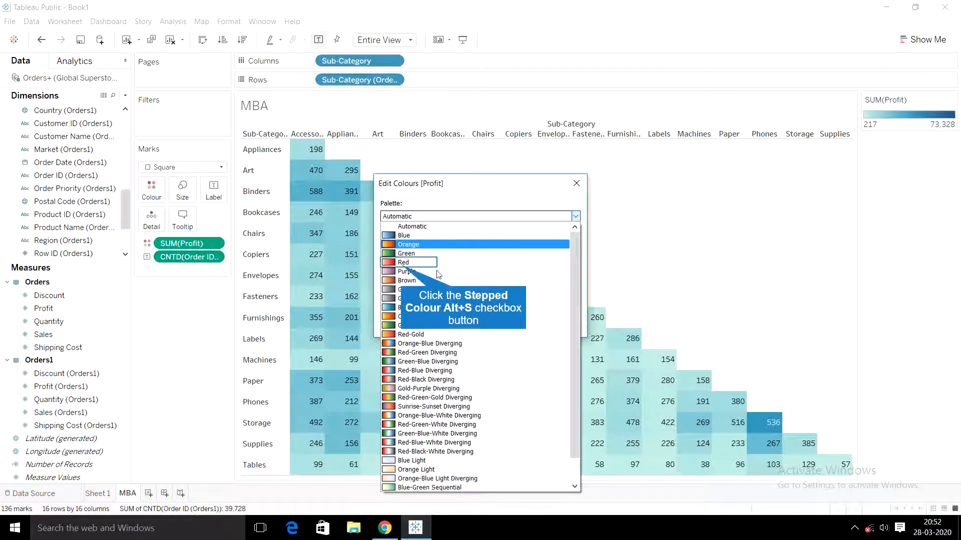
click(403, 262)
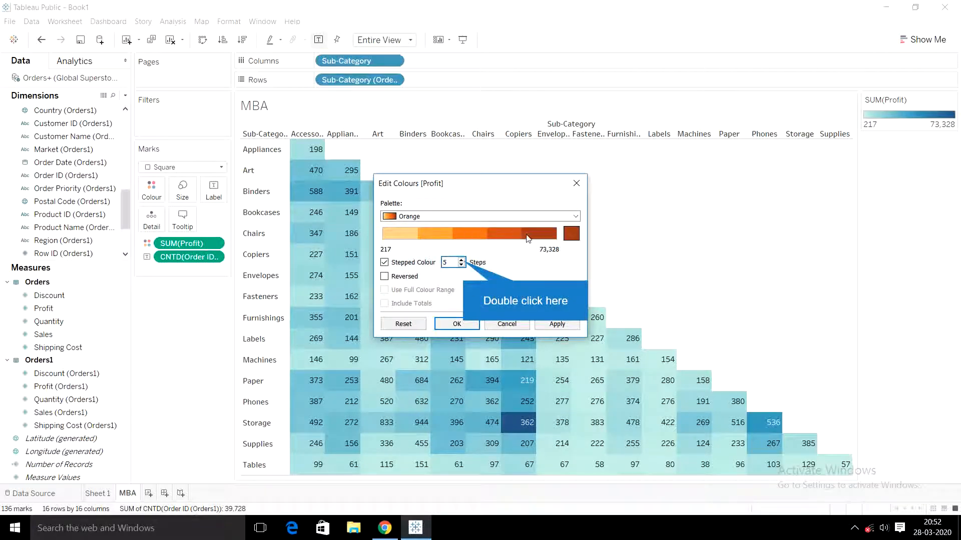
- Increase the number of colour steps well above five for a near-continuous gradient and apply the Profit colours to the heatmap
double_click(461, 260)
double_click(461, 260)
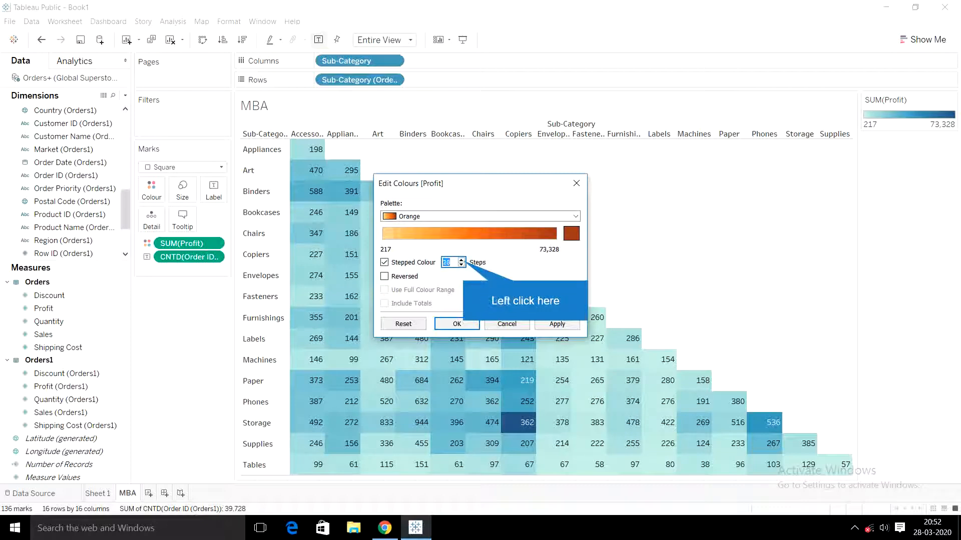
click(461, 261)
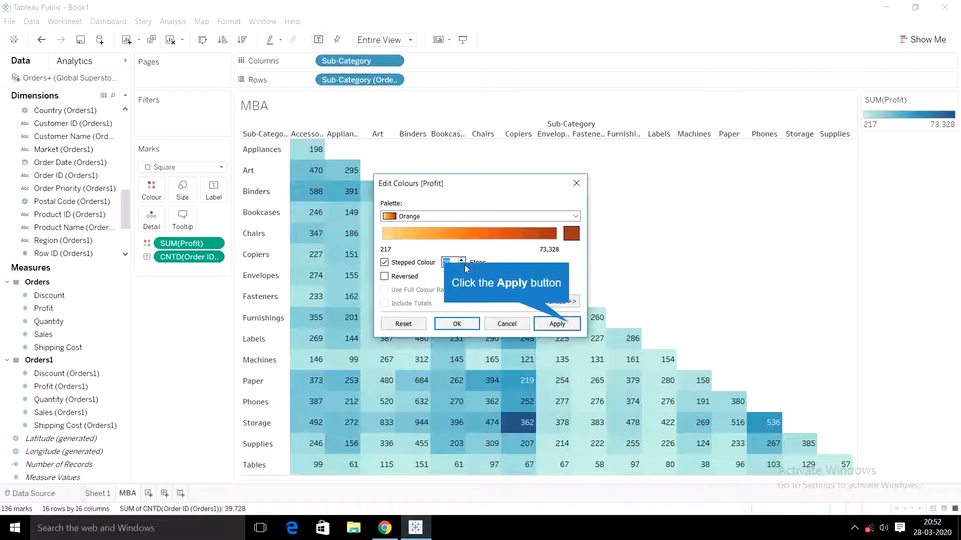
click(570, 325)
click(458, 324)
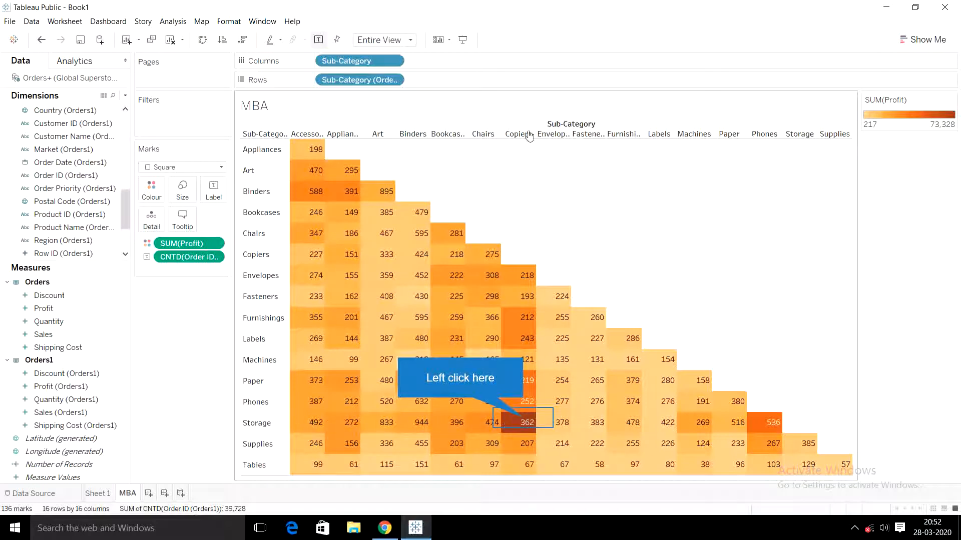
- Examine the details of the Copiers and Storage pair in the heatmap
click(526, 421)
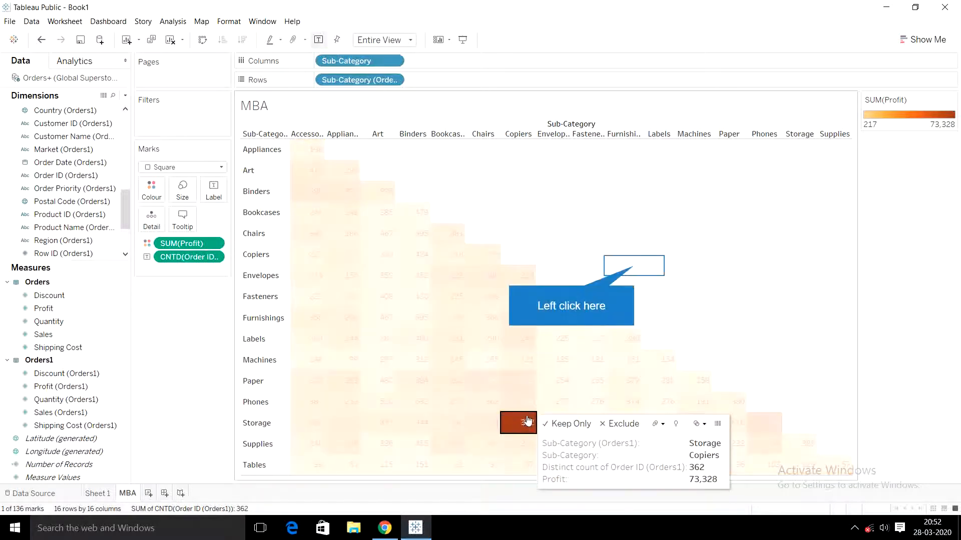